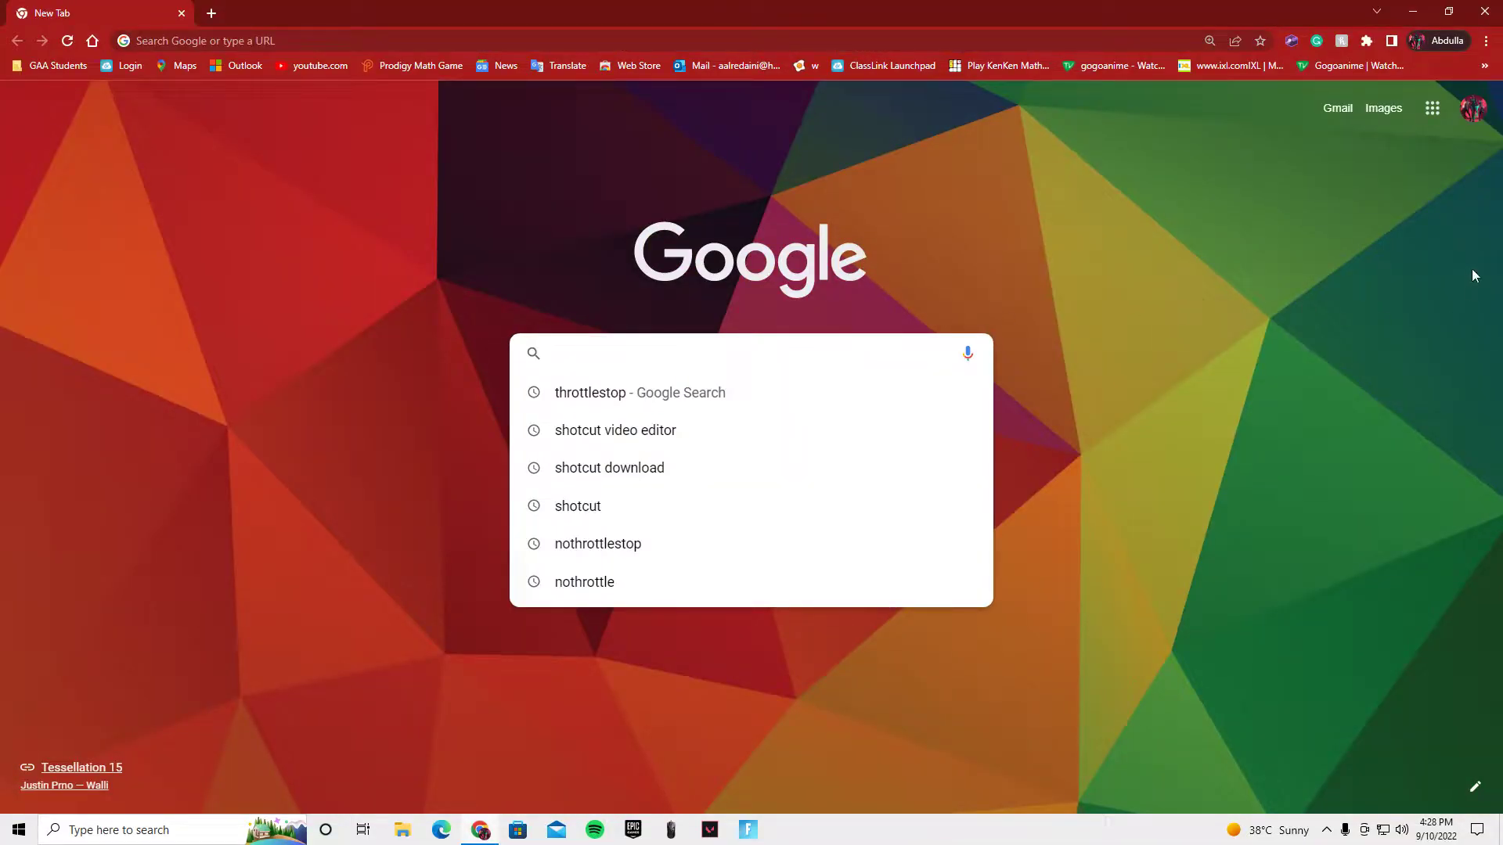
Step: Download ThrottleStop_9.5.zip from TechPowerUp's NL server via a Google search and open the downloaded file
{"action": "left_click", "coordinate": [597, 394]}
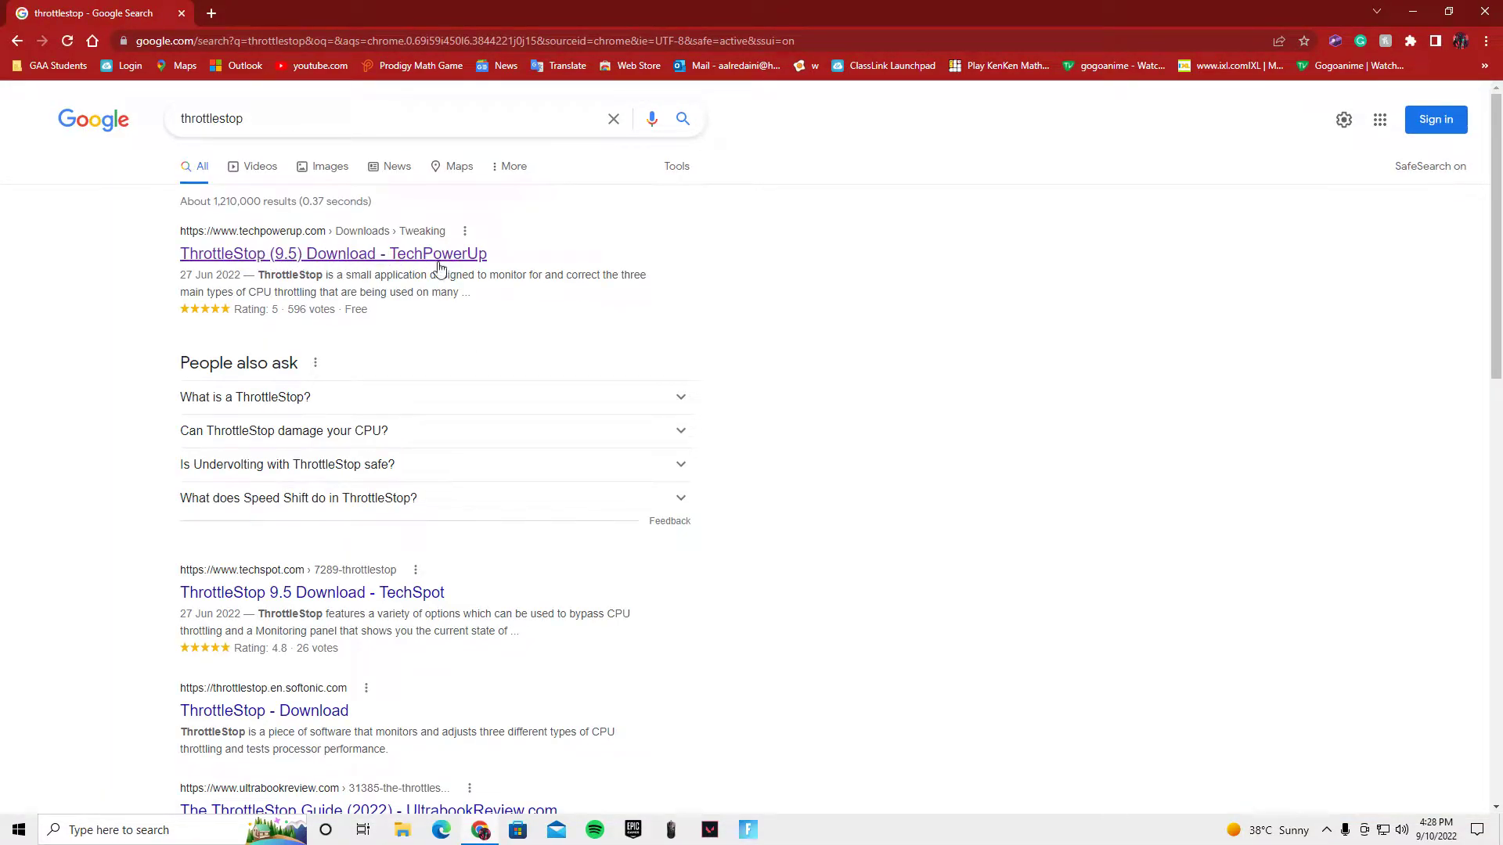
{"action": "left_click", "coordinate": [320, 265]}
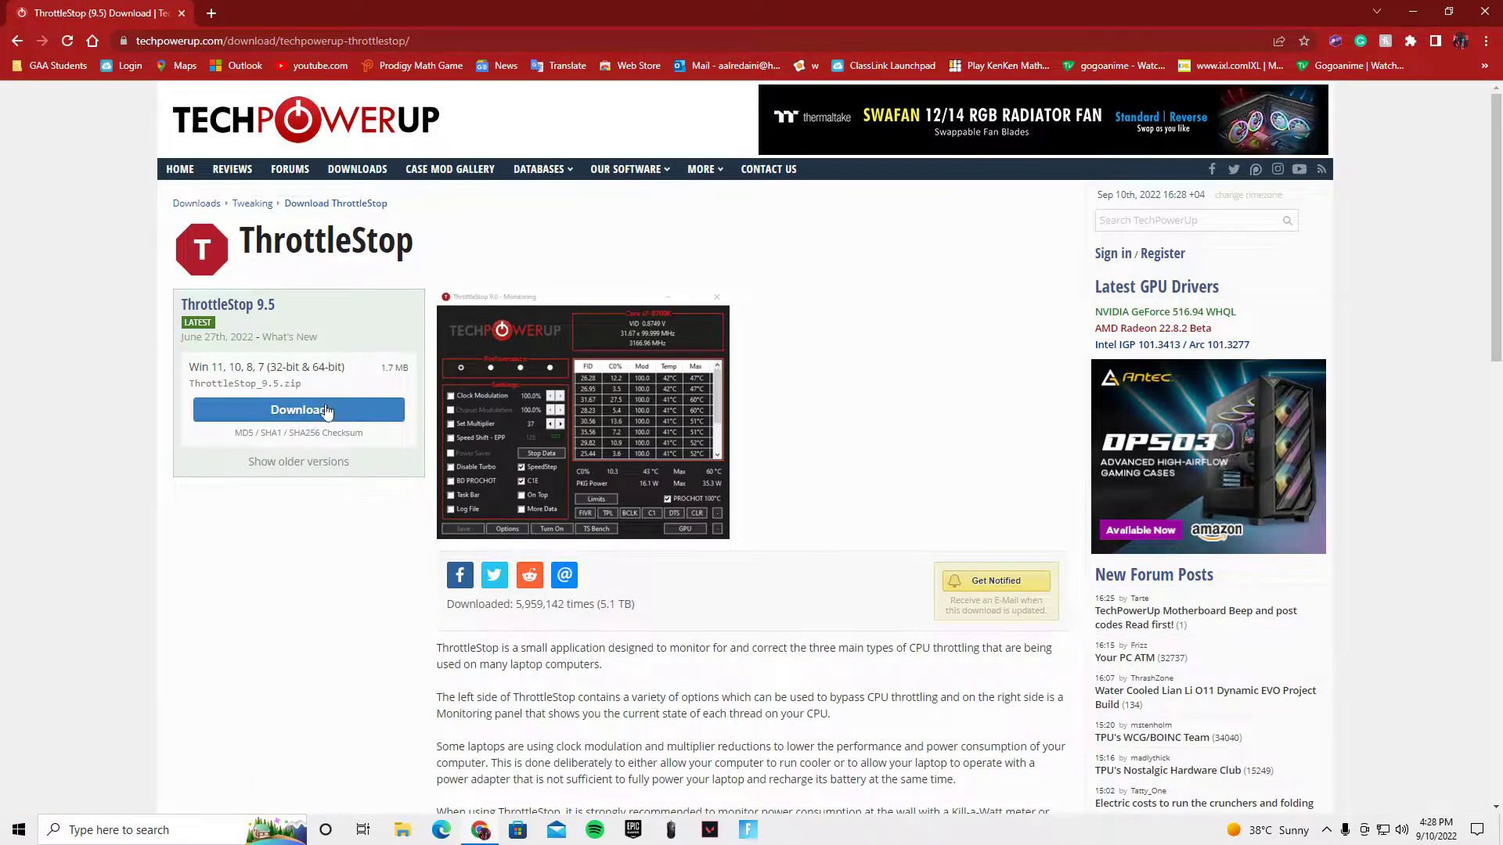
{"action": "left_click", "coordinate": [310, 421]}
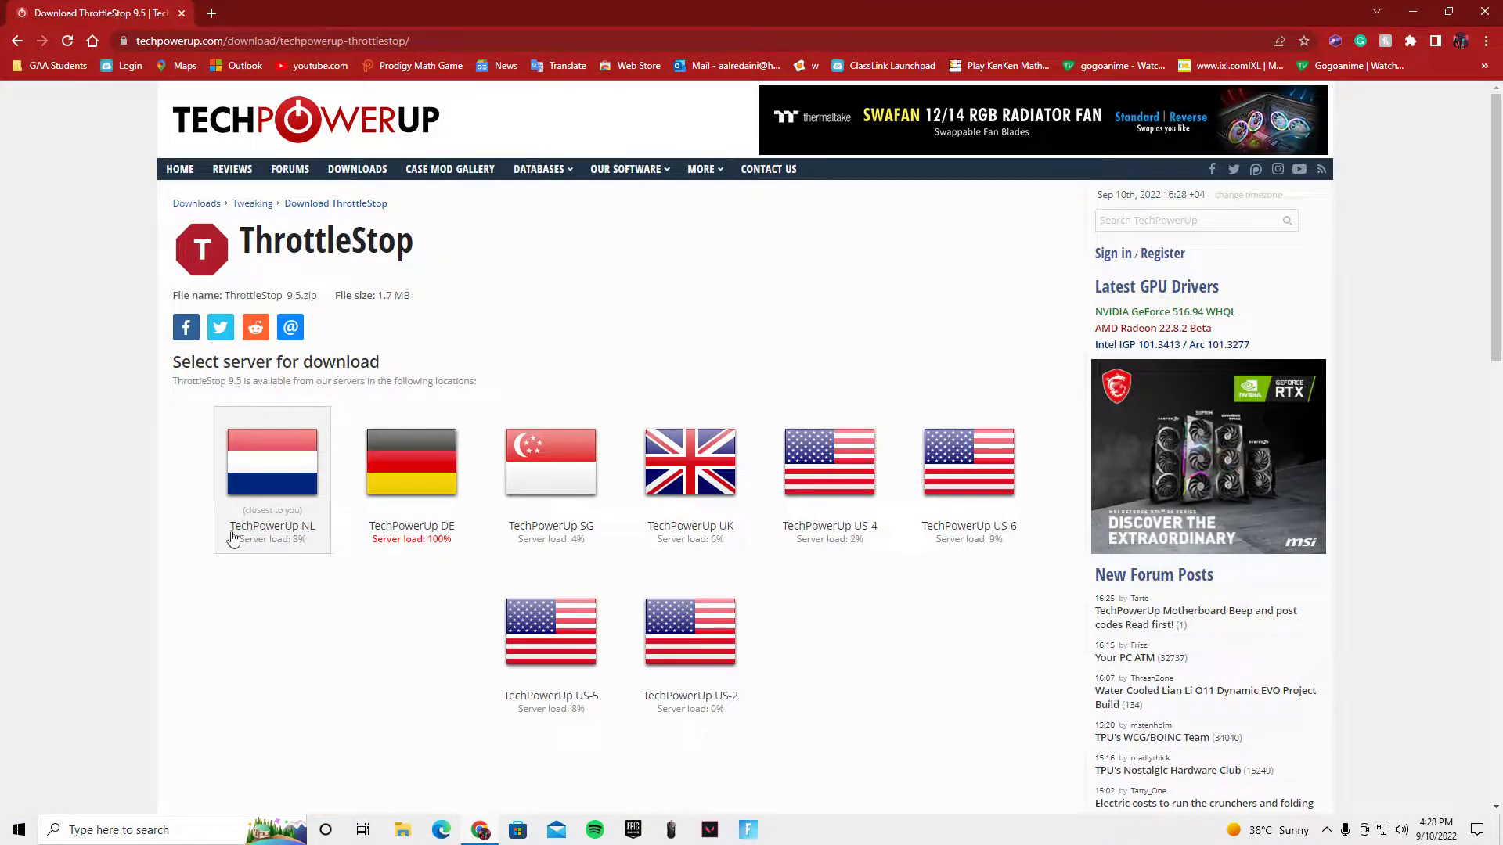
{"action": "left_click", "coordinate": [270, 521]}
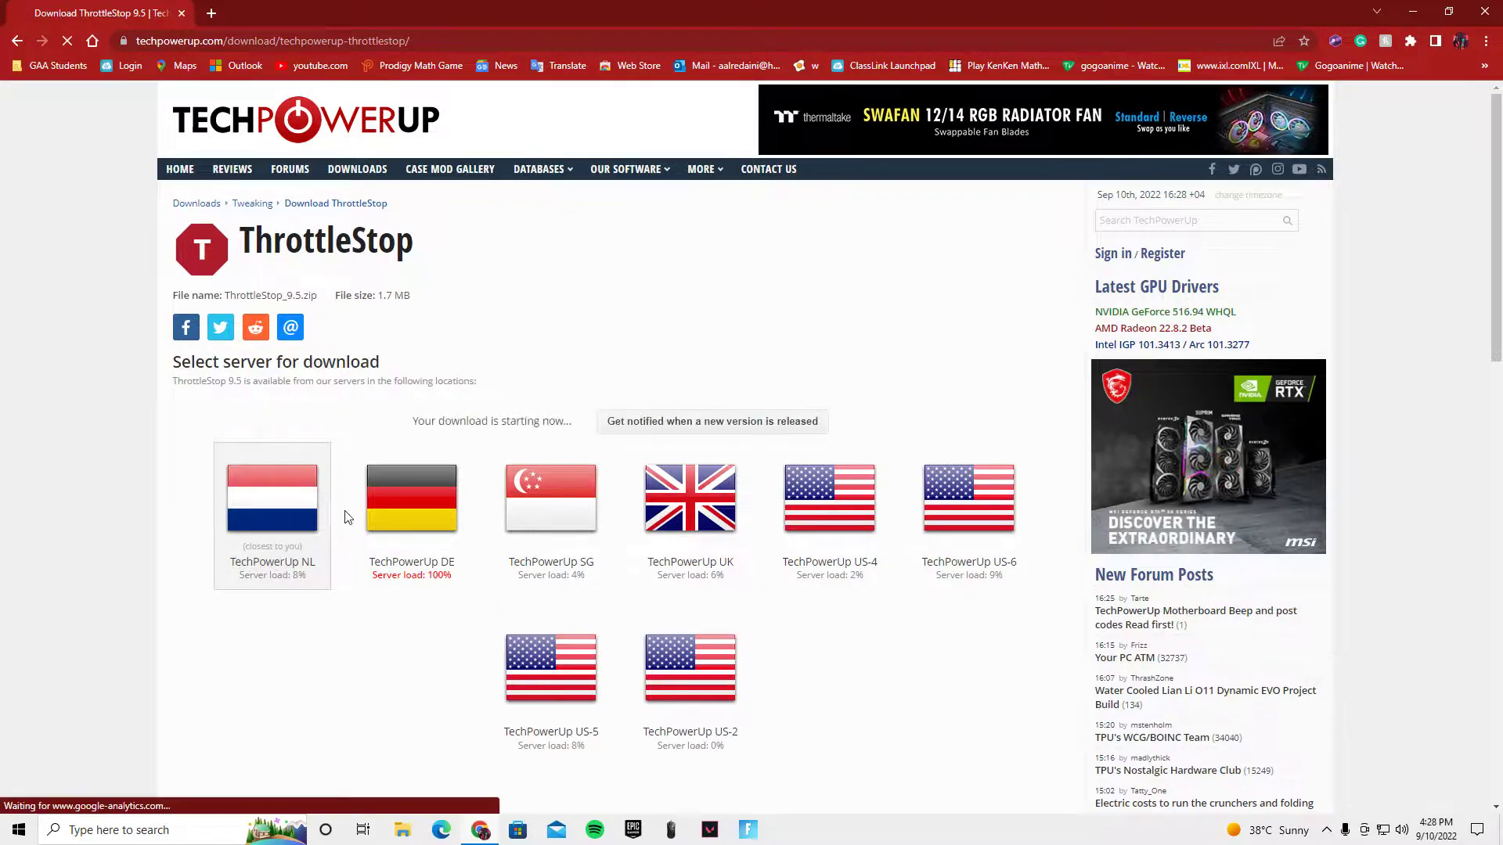
{"action": "scroll", "coordinate": [359, 576], "scroll_direction": "down", "scroll_amount": 1}
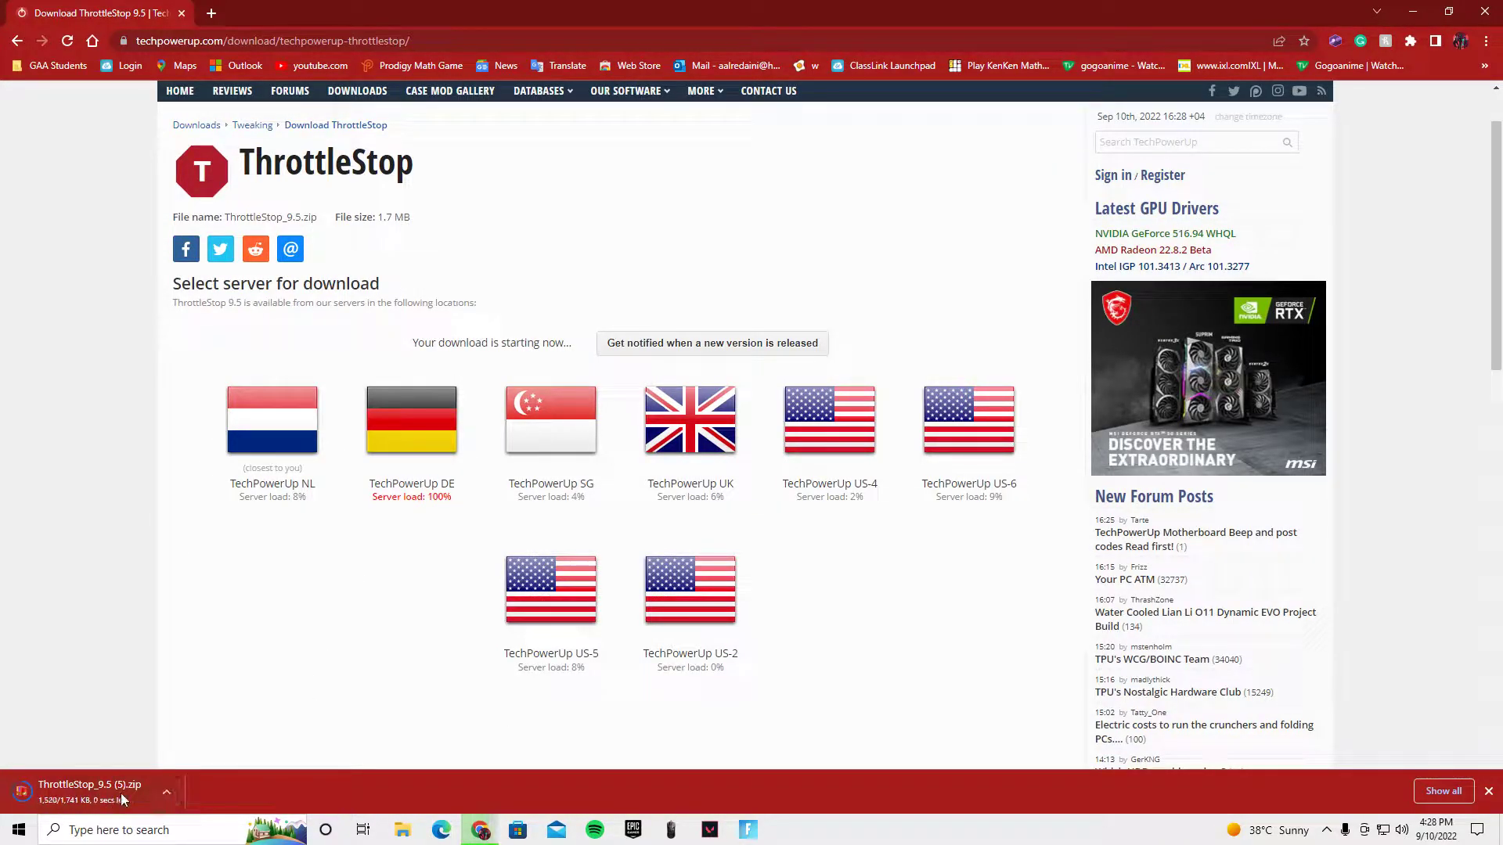
{"action": "left_click", "coordinate": [166, 792]}
{"action": "left_click", "coordinate": [219, 676]}
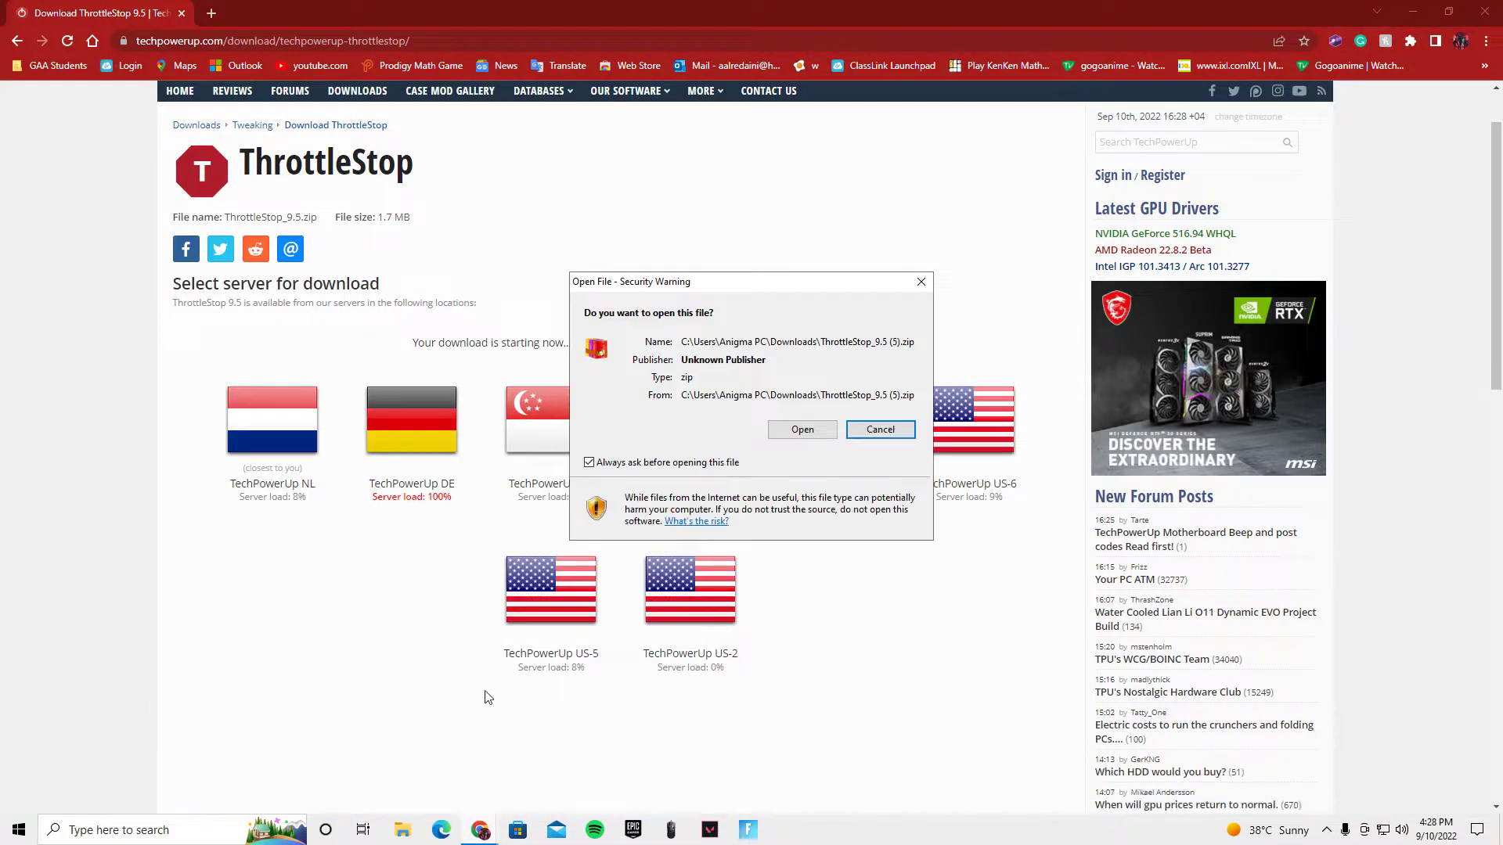
Step: Open the zip in BreeZip and run ThrottleStop.exe, accepting the extraction, admin and risk prompts
{"action": "left_click", "coordinate": [802, 430]}
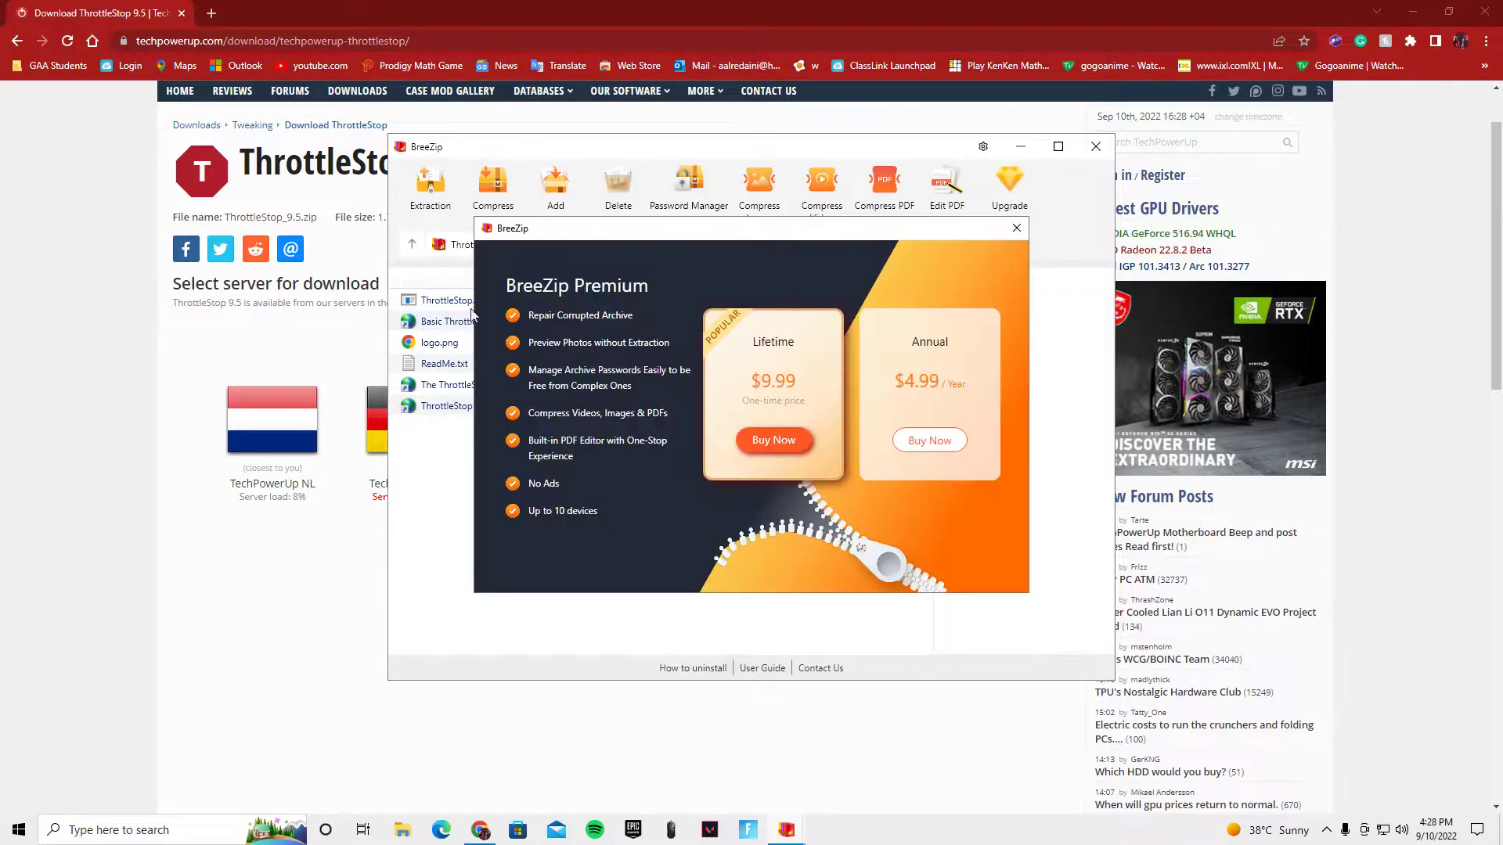
{"action": "left_click", "coordinate": [1016, 229]}
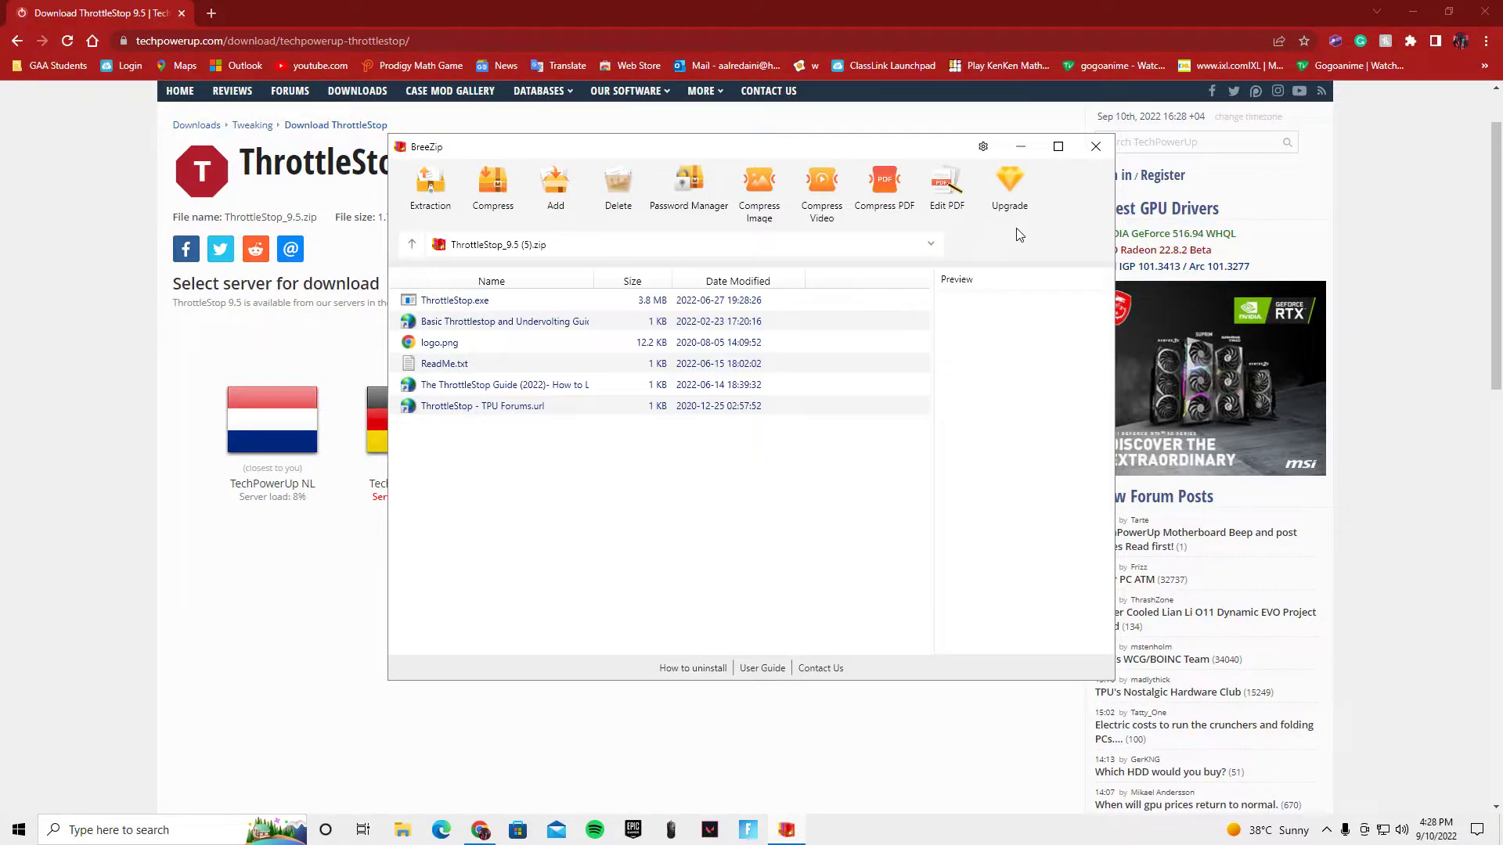
{"action": "double_click", "coordinate": [454, 302]}
{"action": "left_click", "coordinate": [712, 443]}
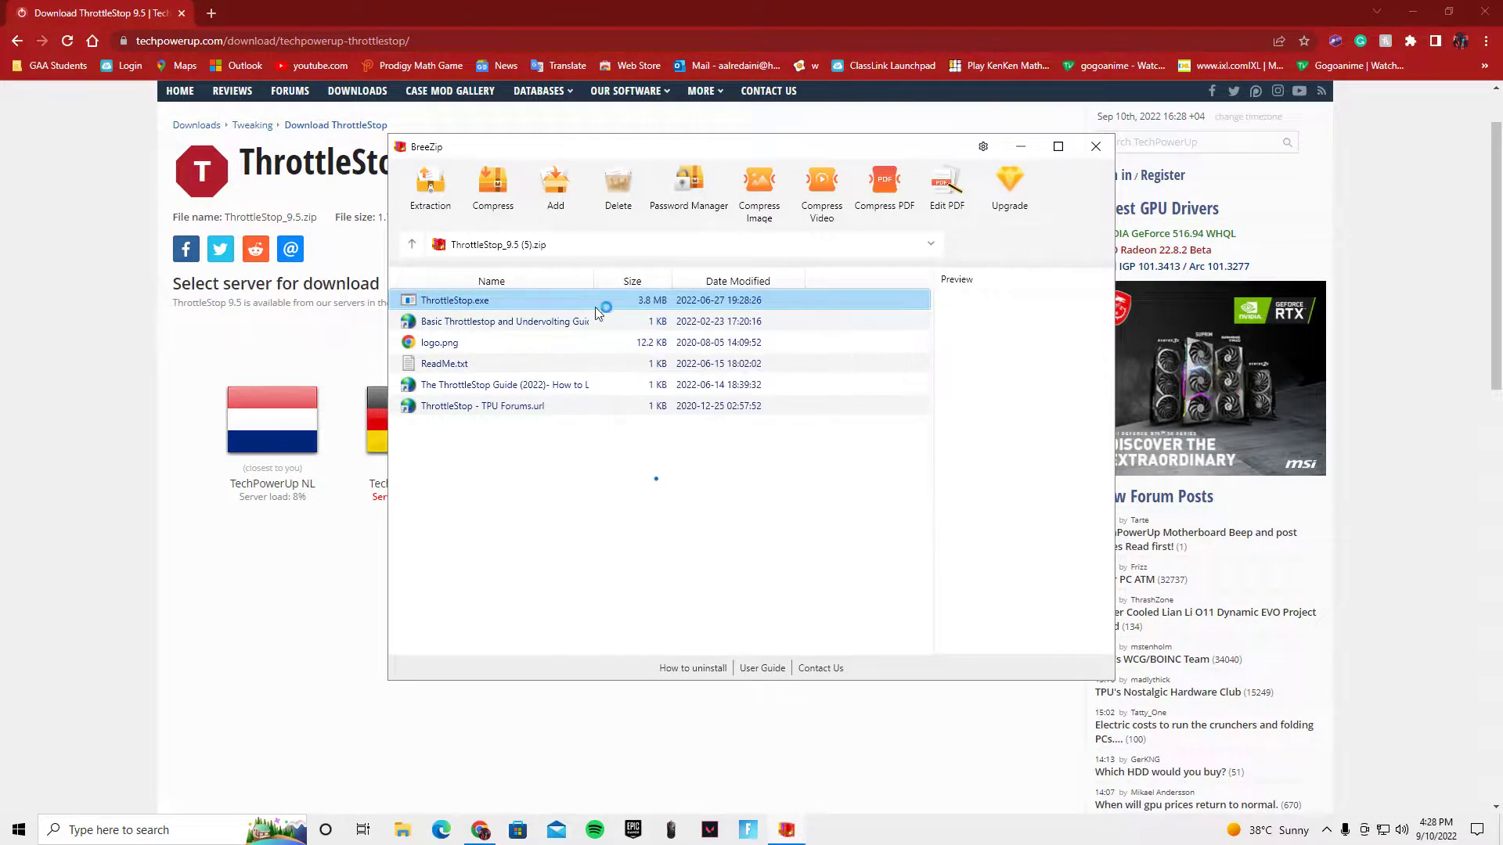
{"action": "left_click", "coordinate": [671, 521]}
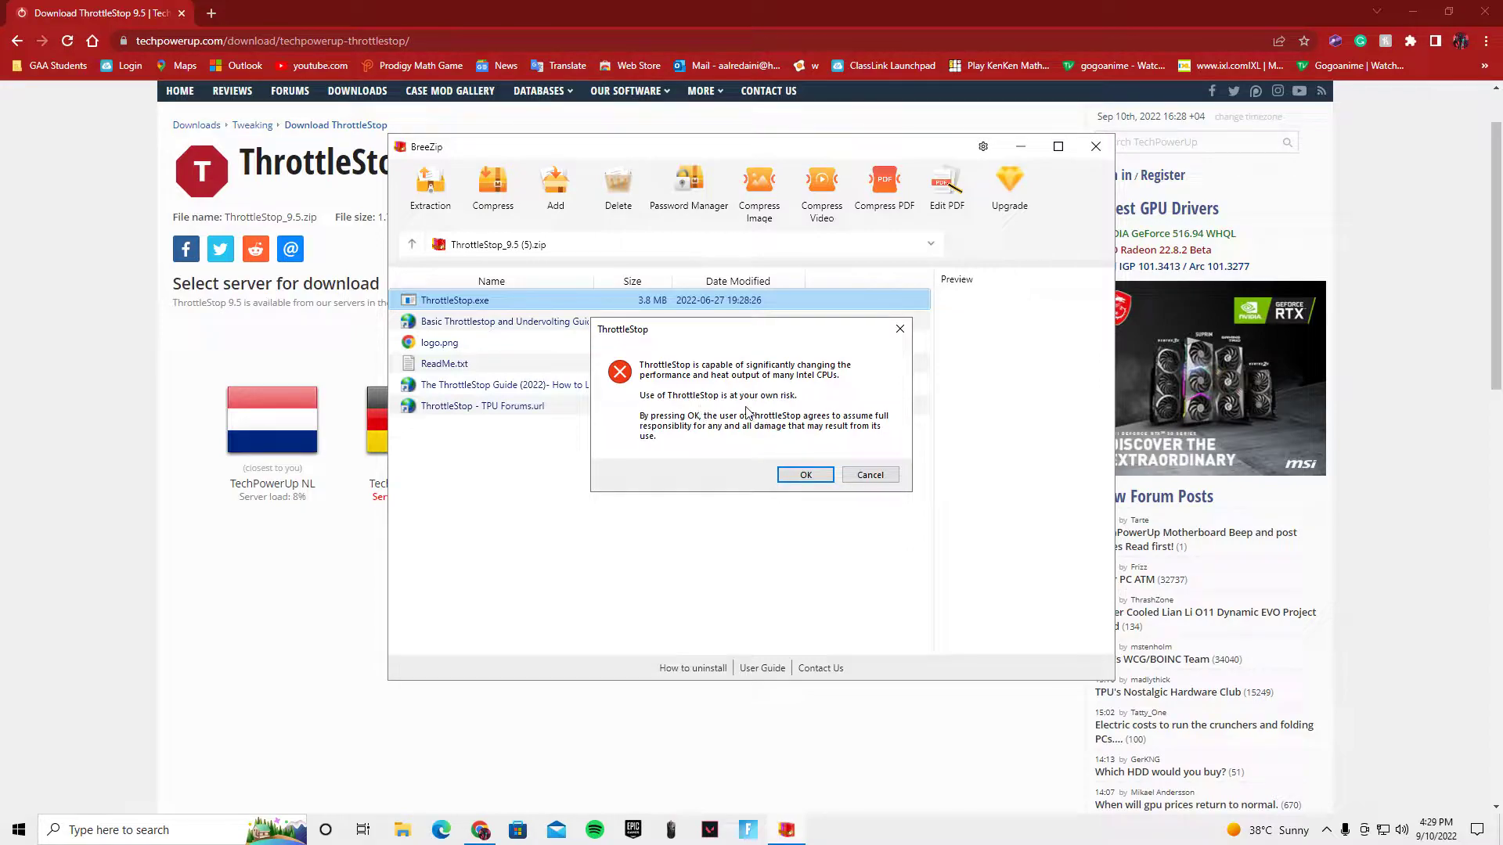
{"action": "left_click", "coordinate": [804, 475]}
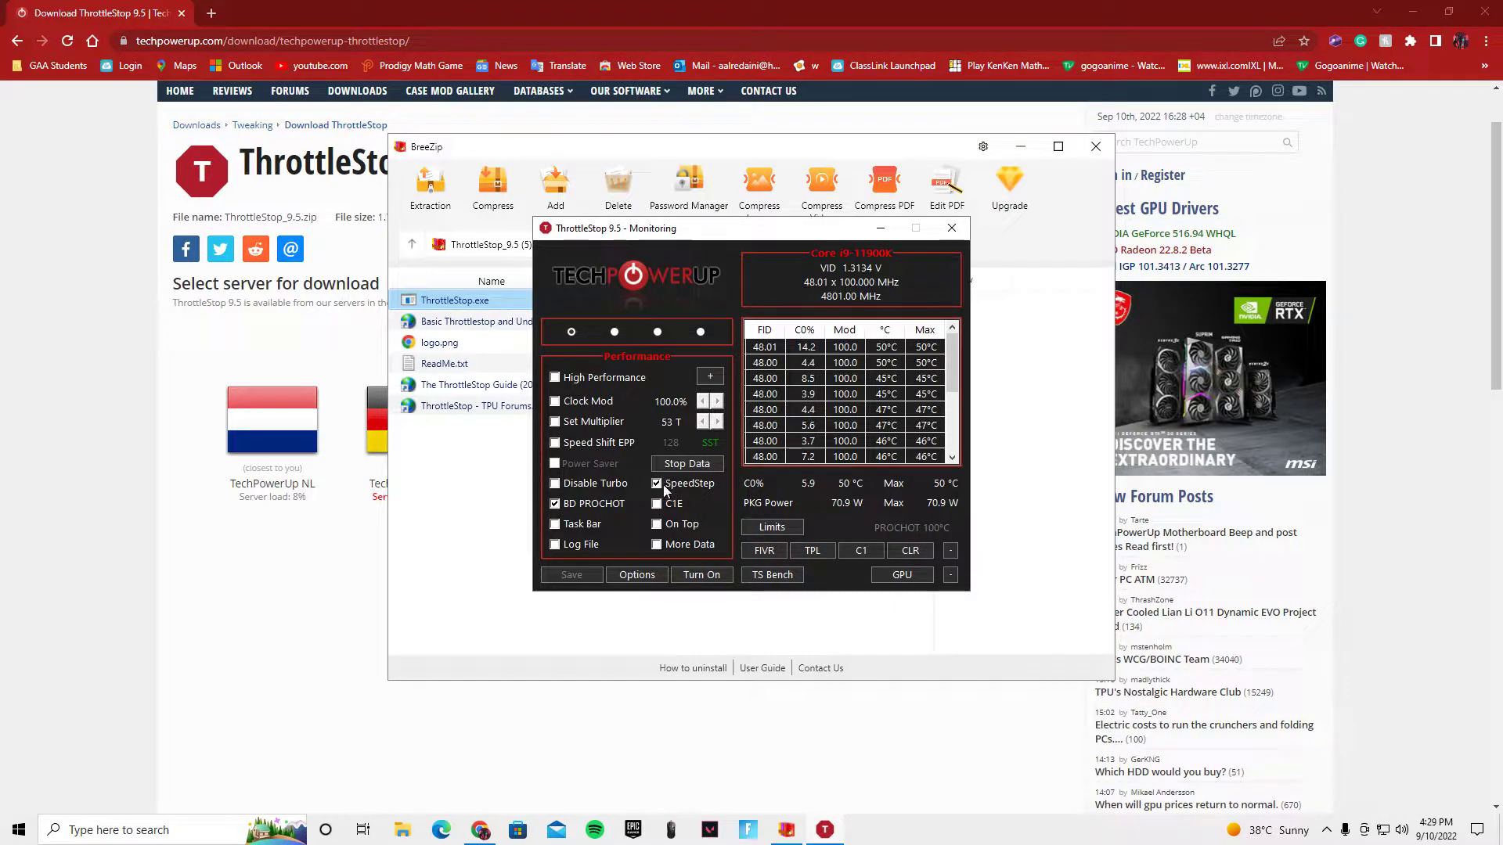
Step: Tick High Performance with the High Performance profile selected, and tick Clock Mod
{"action": "left_click", "coordinate": [555, 378]}
{"action": "left_click", "coordinate": [678, 376]}
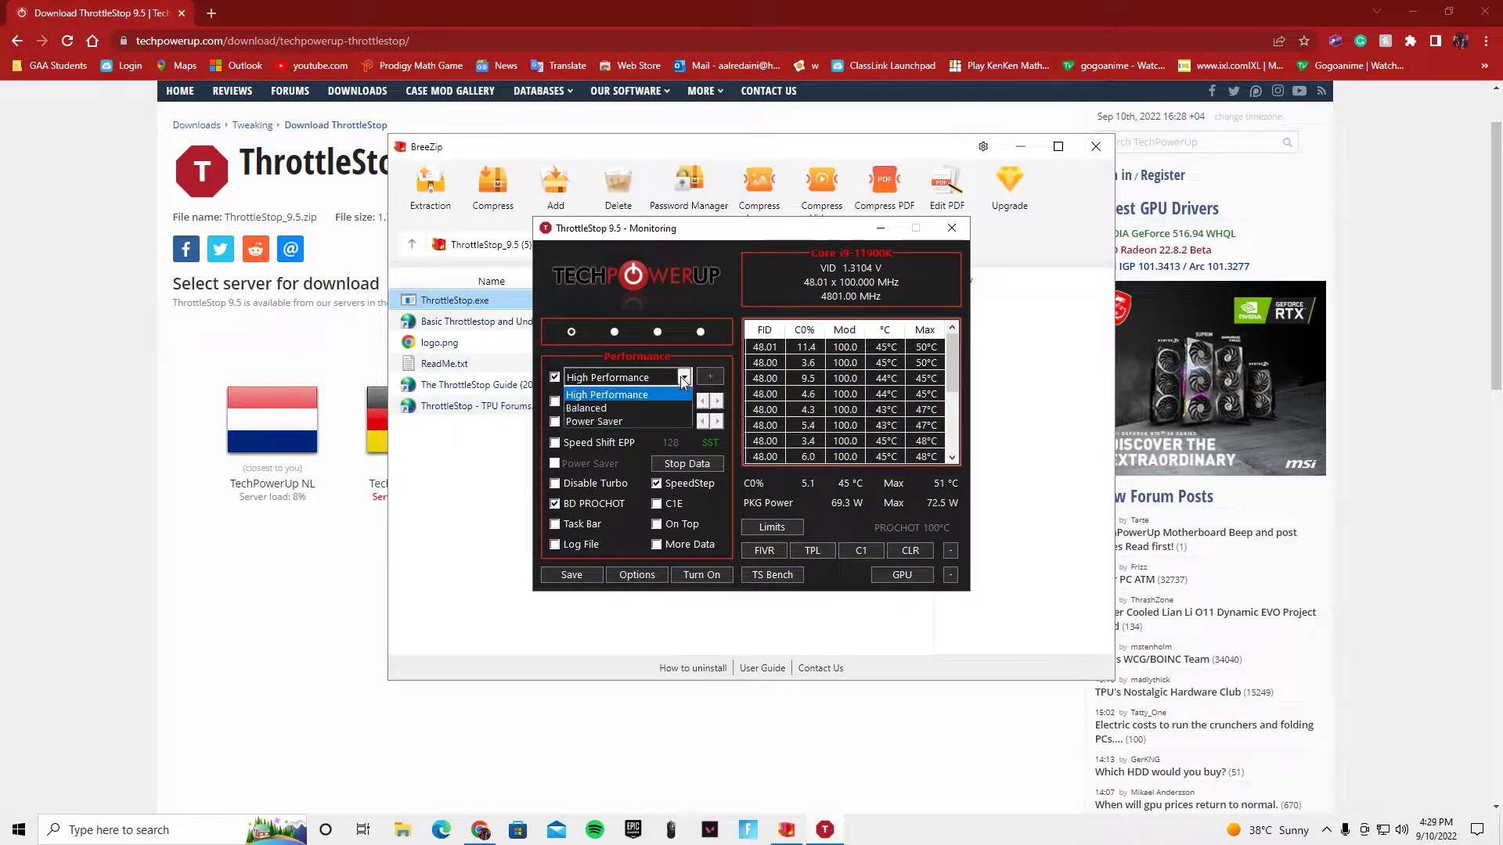
{"action": "left_click", "coordinate": [680, 377]}
{"action": "left_click", "coordinate": [685, 379]}
{"action": "left_click", "coordinate": [684, 376]}
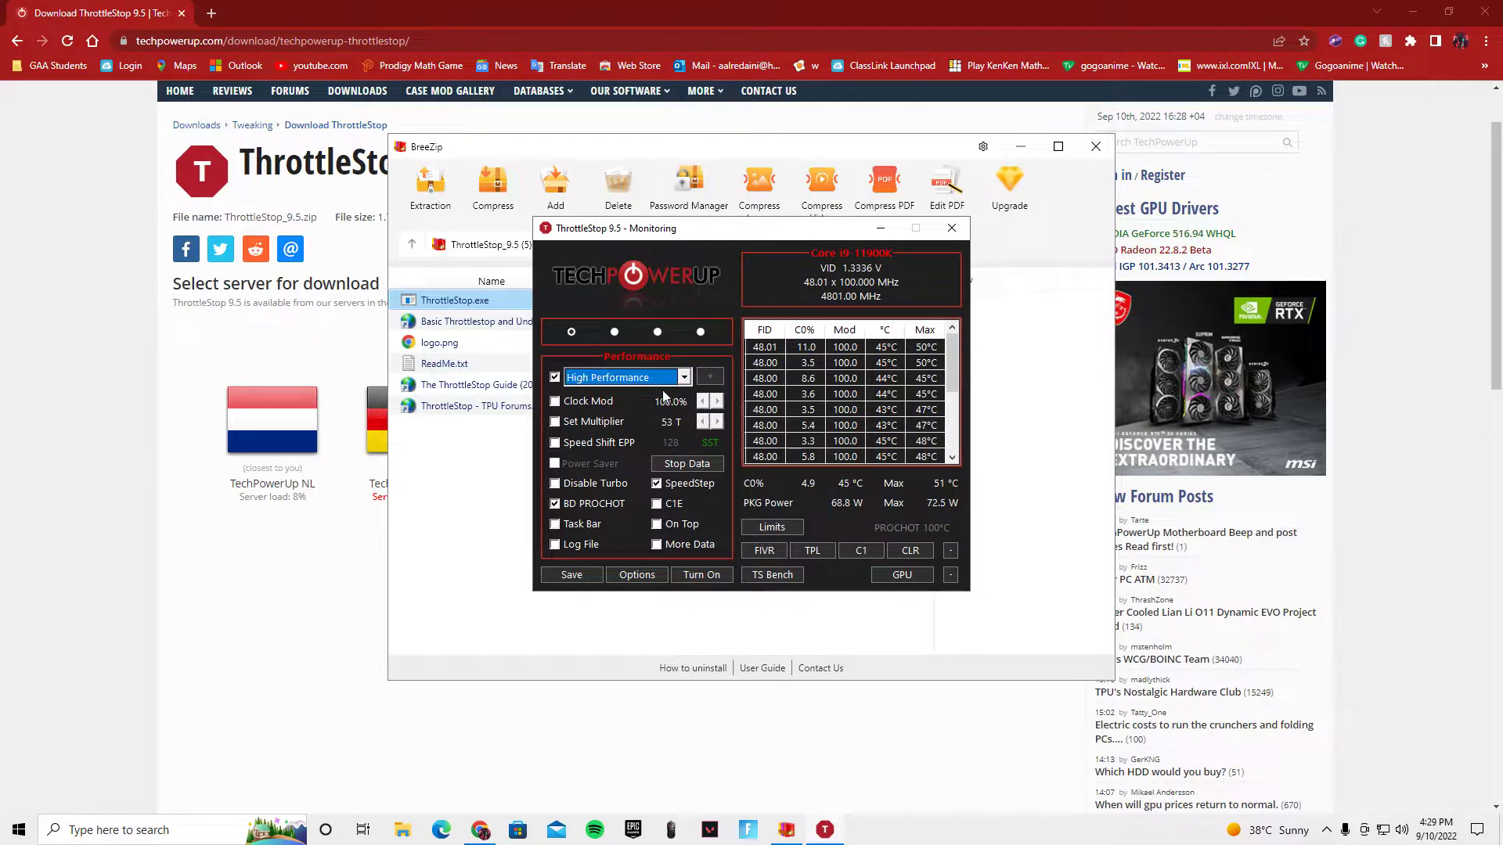
{"action": "left_click", "coordinate": [656, 397]}
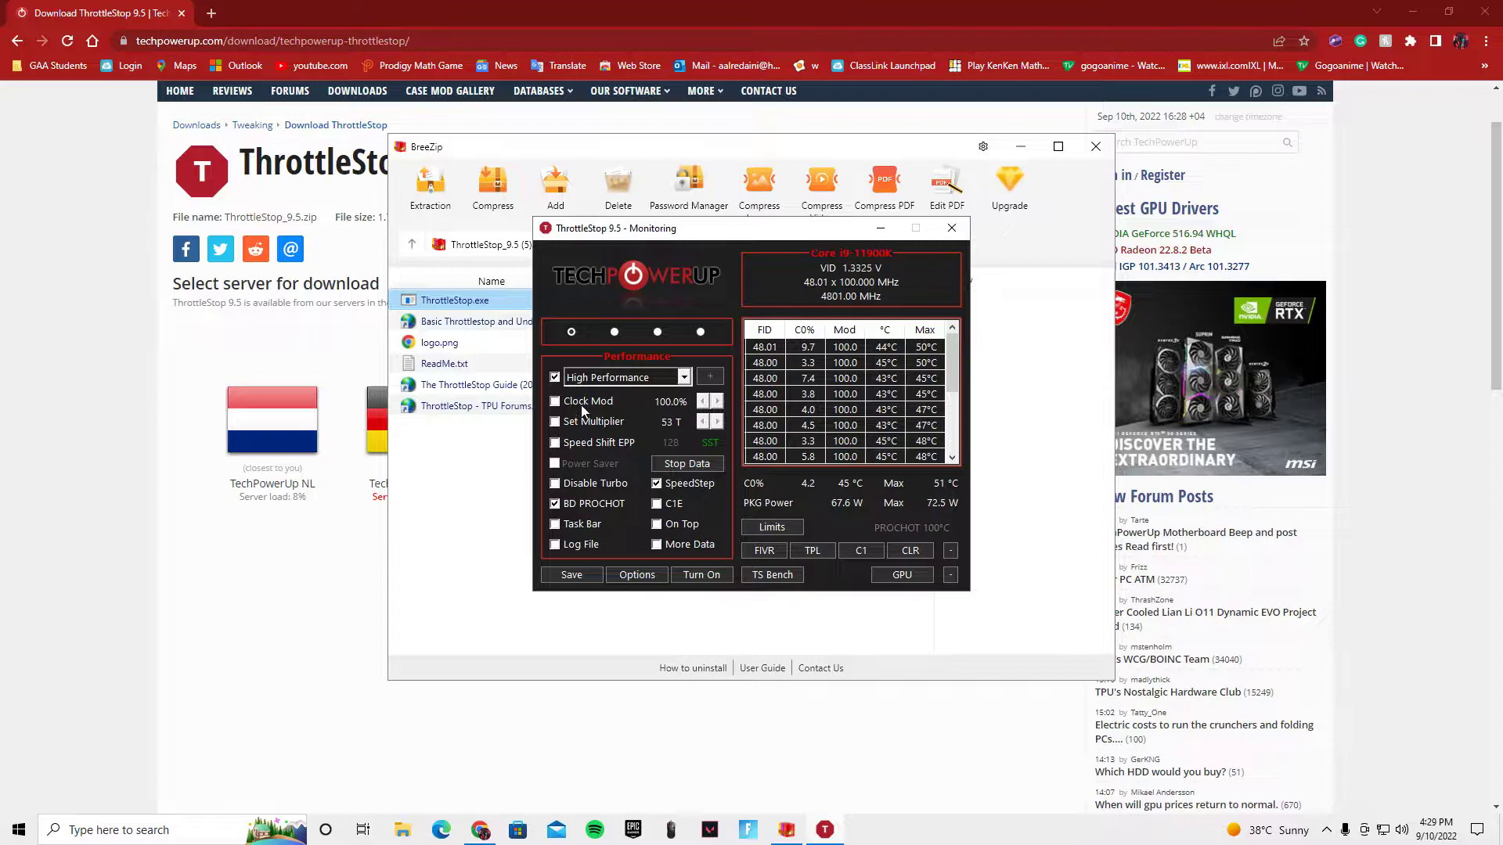
{"action": "left_click", "coordinate": [555, 402]}
Step: Clear the limit reasons, then turn ThrottleStop on and save its settings
{"action": "left_click", "coordinate": [772, 528]}
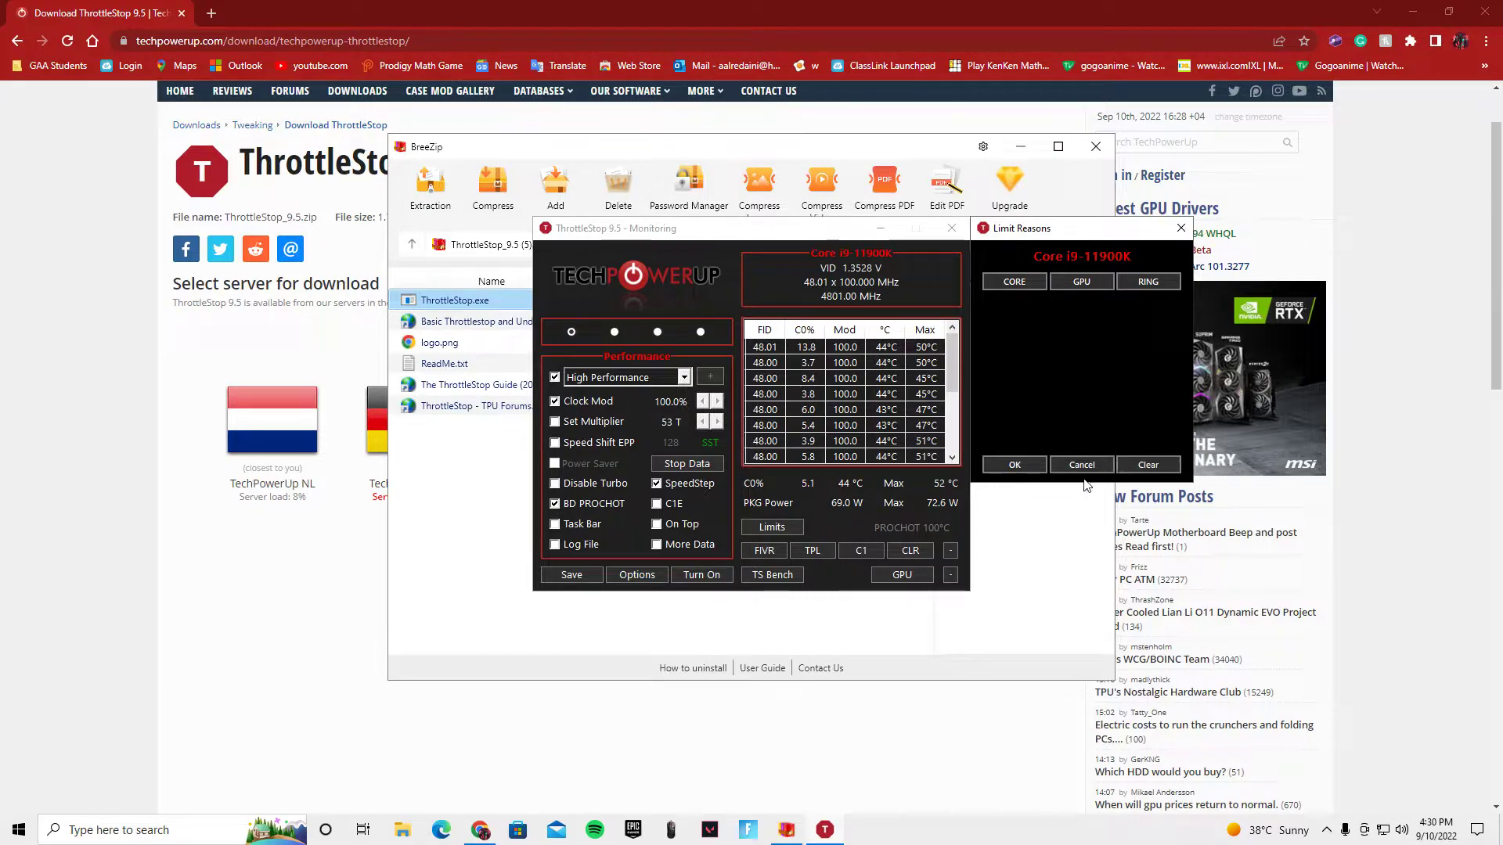
{"action": "left_click", "coordinate": [1015, 465]}
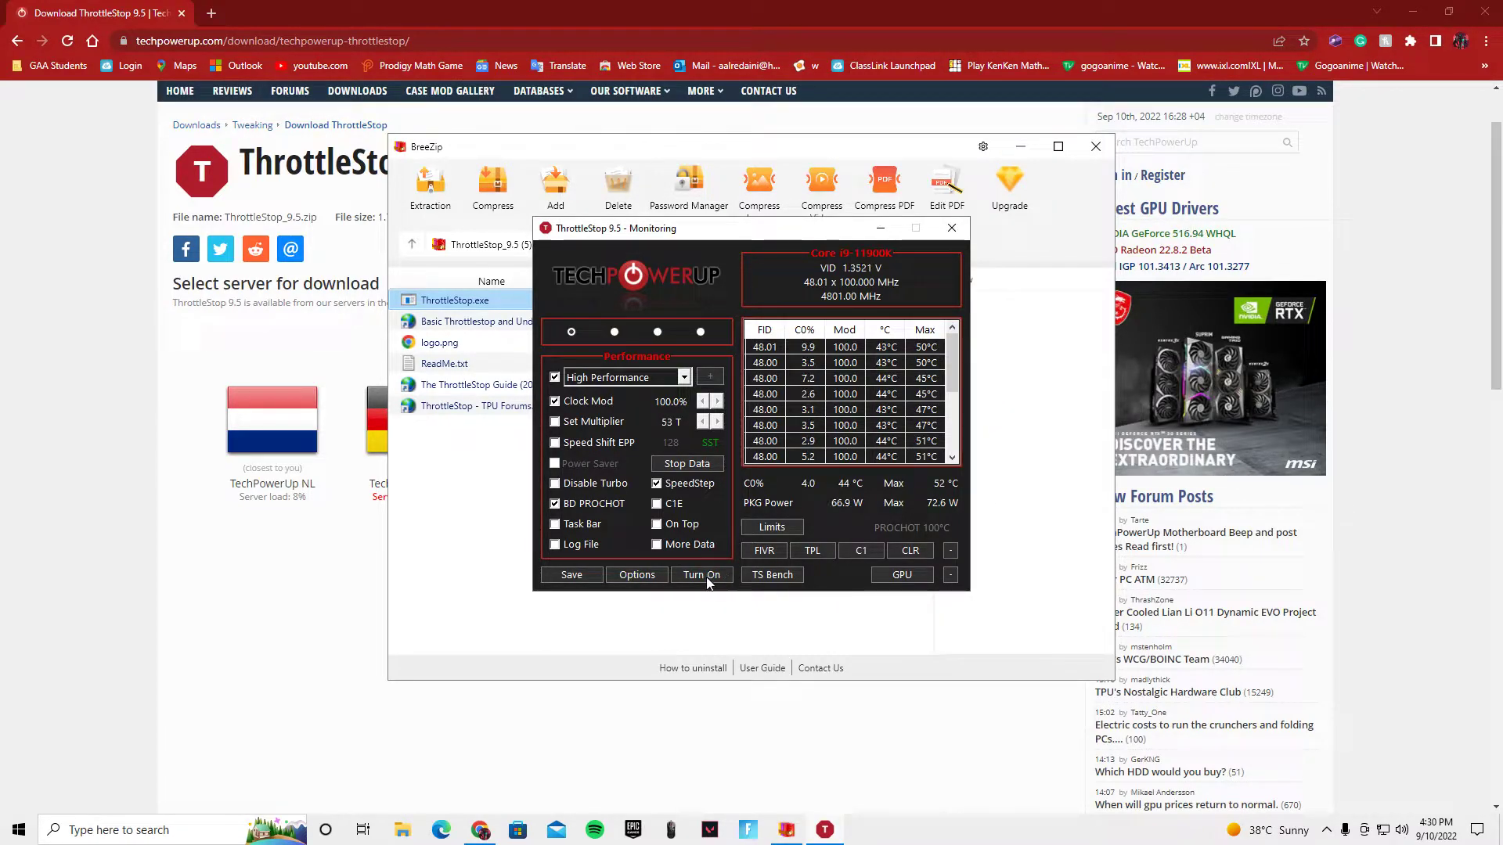
{"action": "left_click", "coordinate": [709, 577]}
{"action": "left_click", "coordinate": [578, 577]}
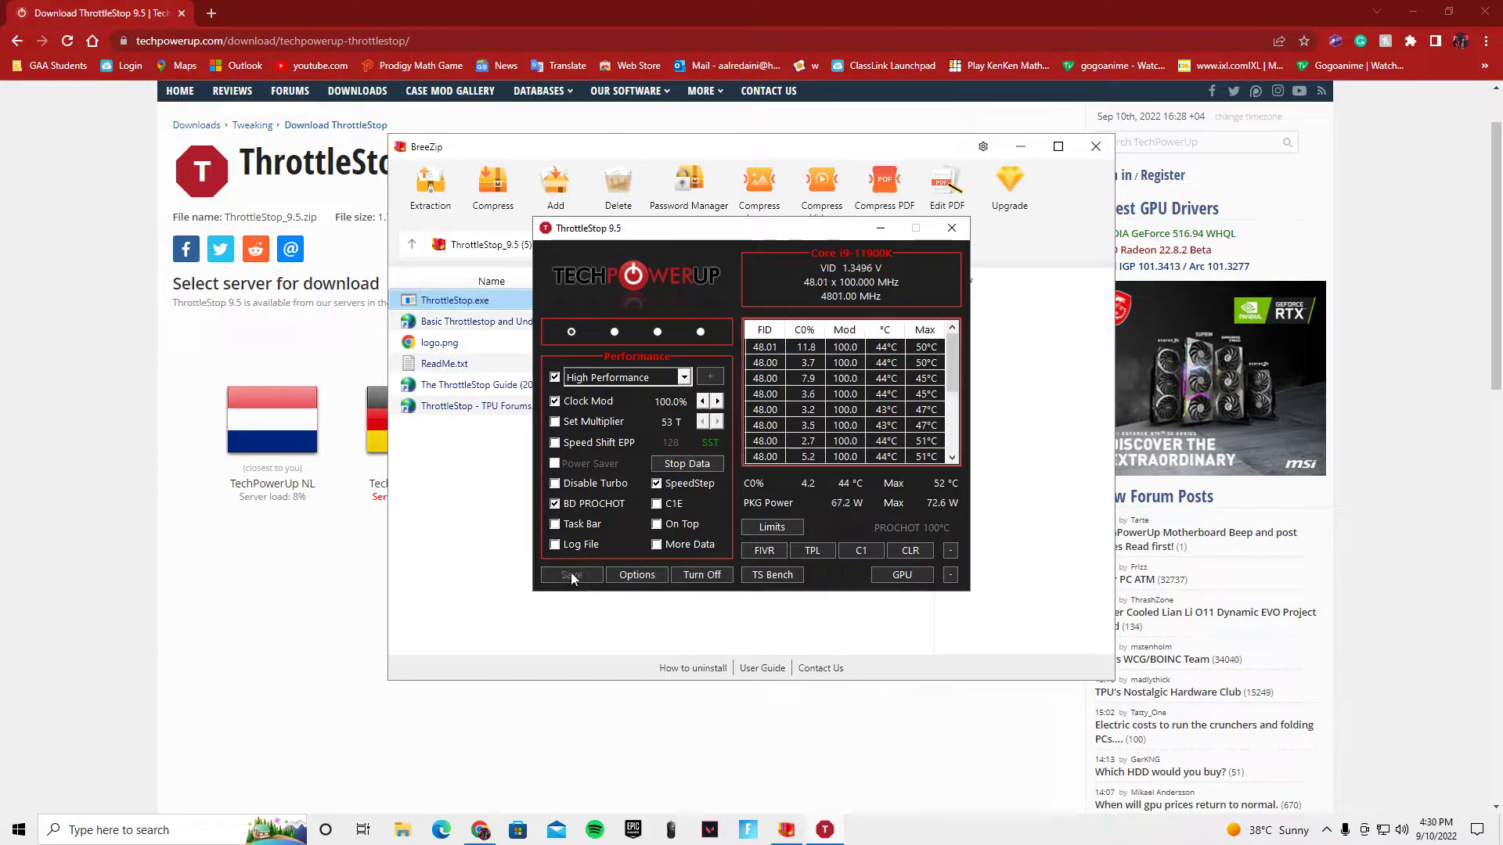
Step: Close ThrottleStop and BreeZip, minimize Chrome, and bring up the taskbar menu
{"action": "left_click", "coordinate": [951, 228]}
{"action": "left_click", "coordinate": [1095, 147]}
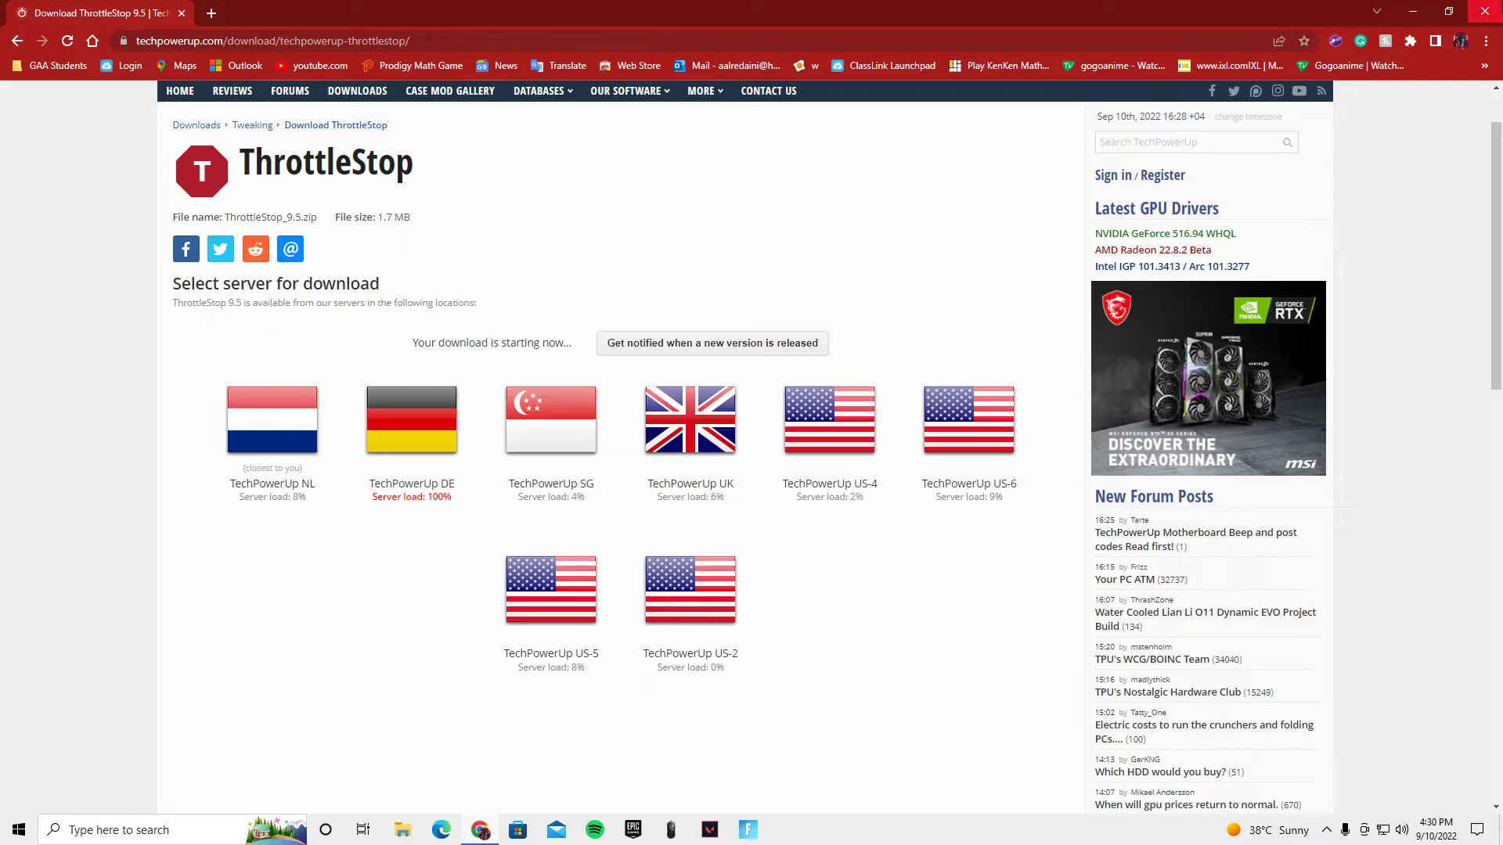
{"action": "left_click", "coordinate": [1413, 11]}
{"action": "right_click", "coordinate": [981, 830]}
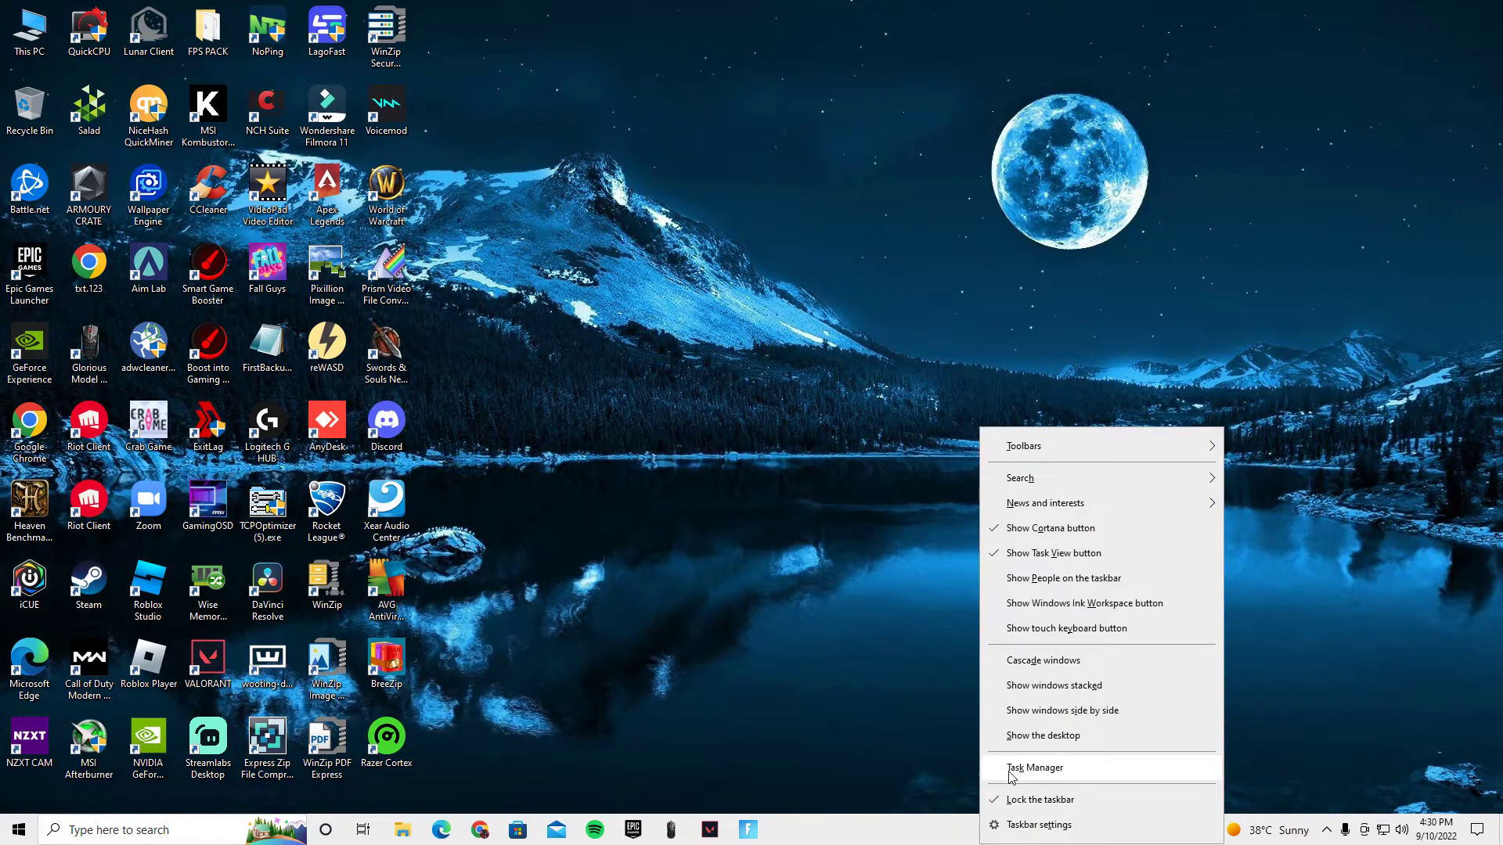
Step: Check in Task Manager's Performance view that the i9-11900K runs at 4.80 GHz, then close it
{"action": "left_click", "coordinate": [1009, 775]}
{"action": "left_click", "coordinate": [545, 51]}
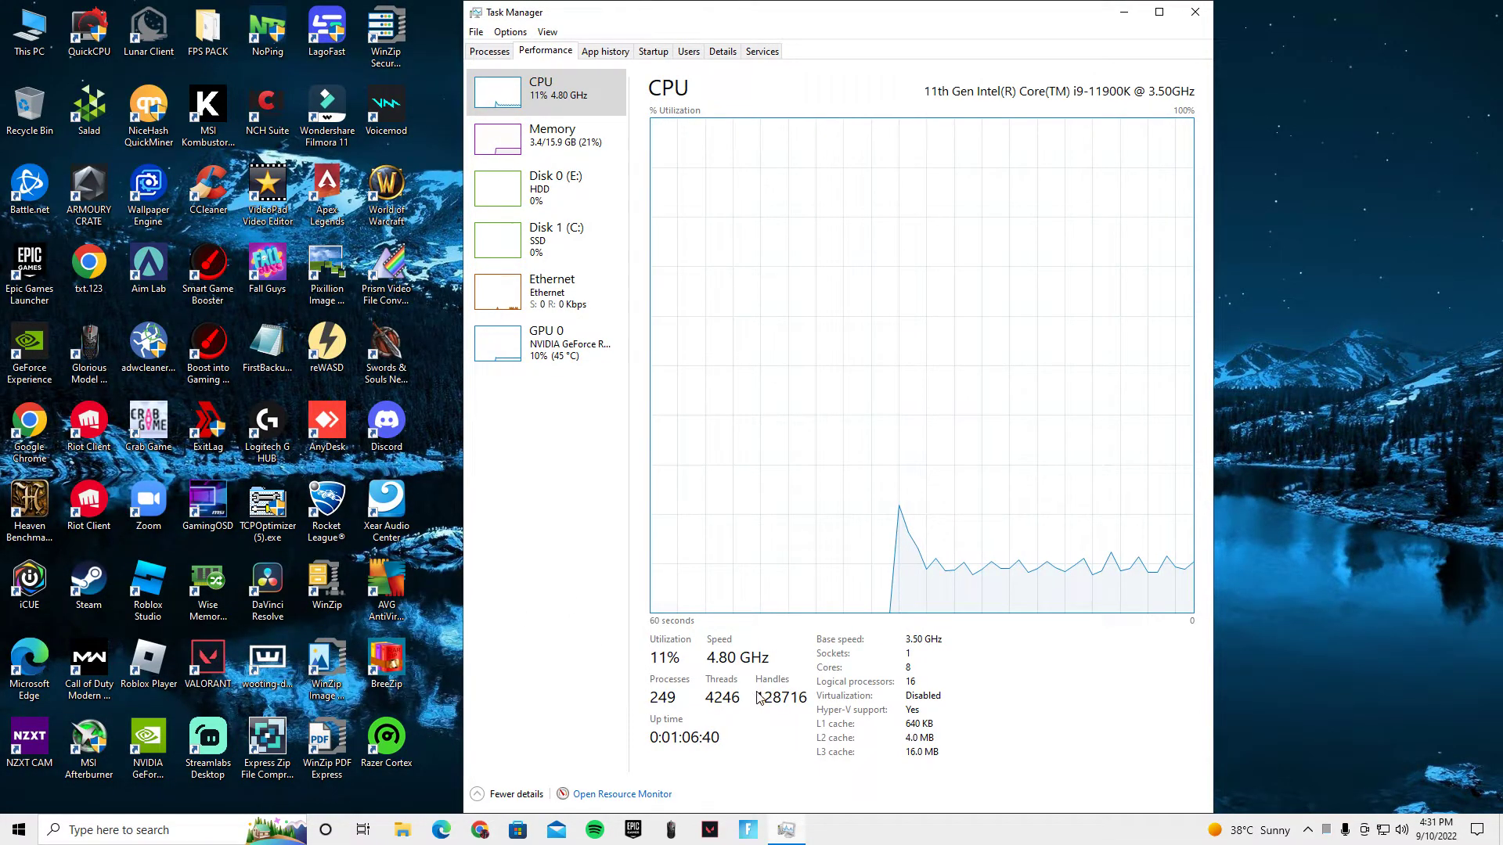
{"action": "left_click", "coordinate": [1195, 12]}
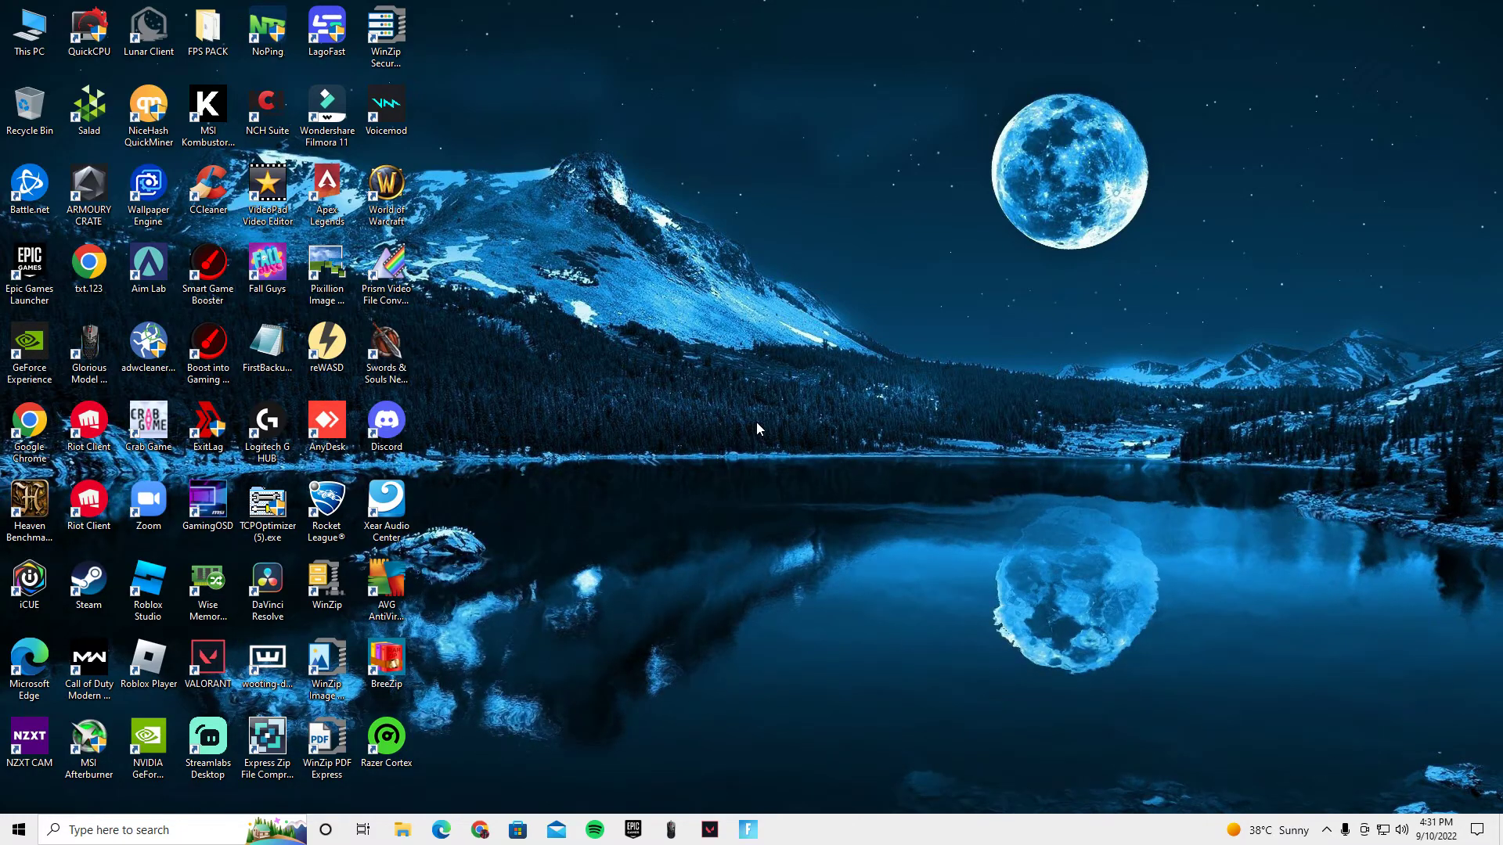
{"action": "right_click", "coordinate": [858, 451]}
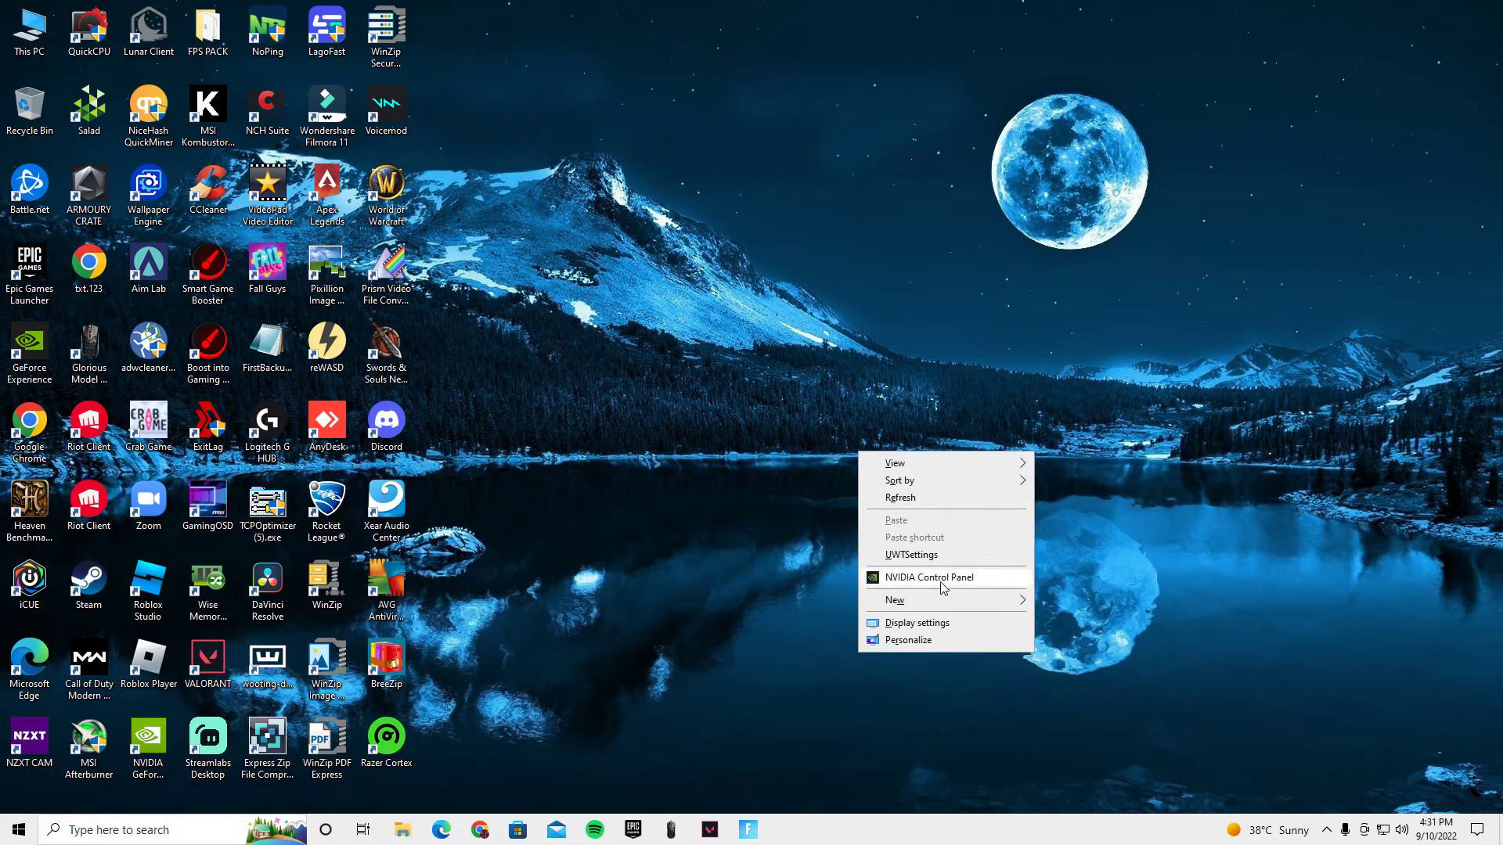